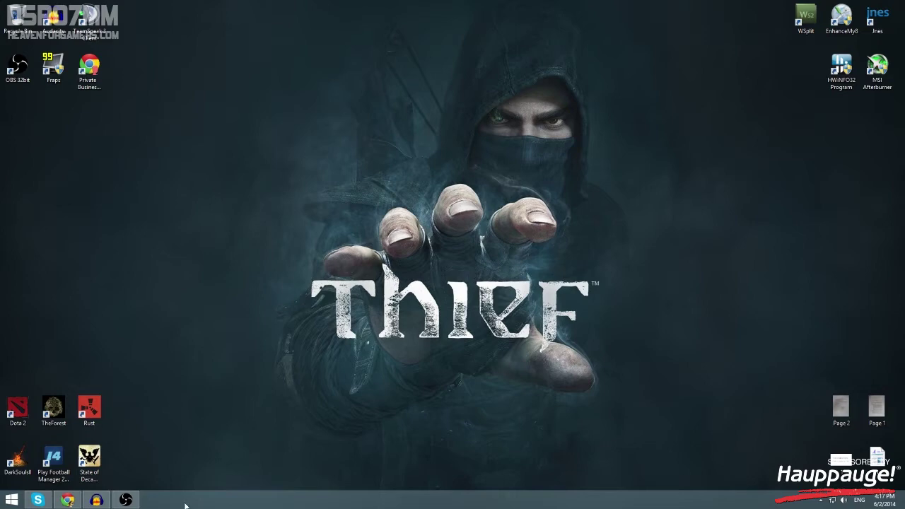
Restore OBS and view its Microphone Noise Gate settings, cancelling without changes.
{"action": "left_click", "coordinate": [125, 500]}
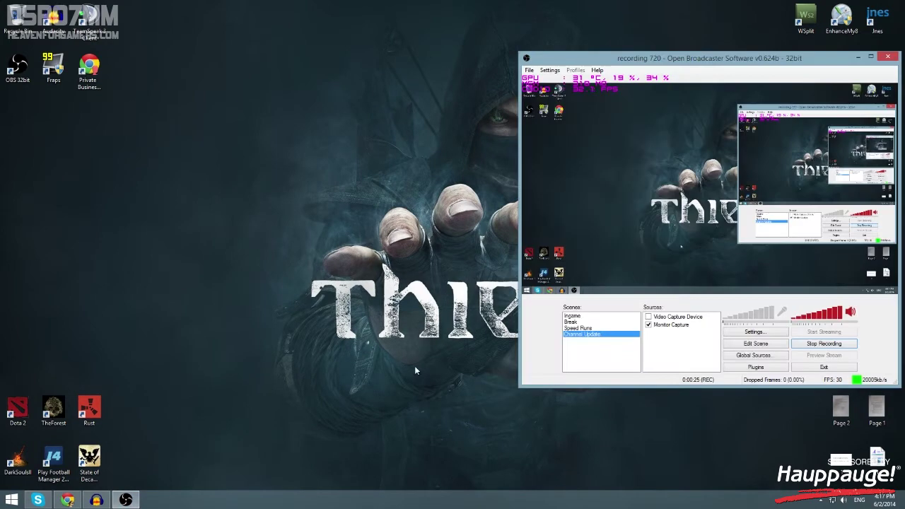
{"action": "left_click", "coordinate": [754, 331]}
{"action": "left_click", "coordinate": [292, 152]}
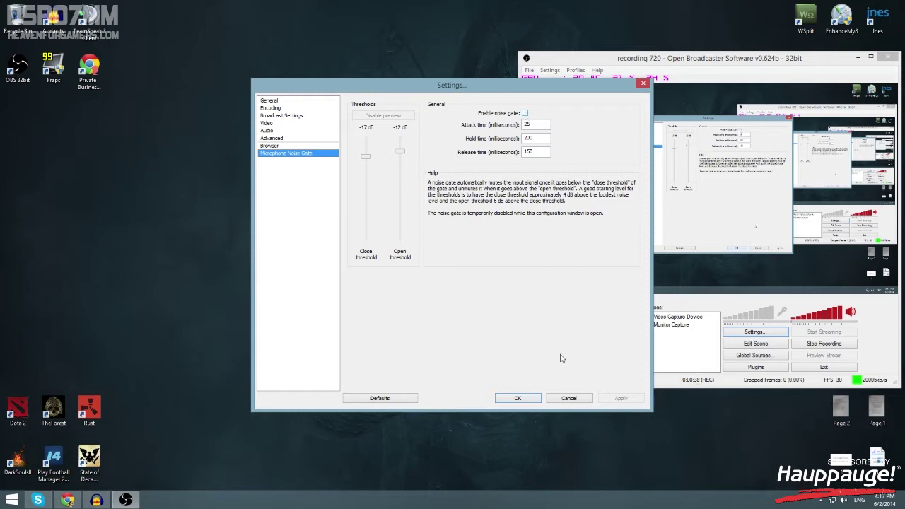
{"action": "left_click", "coordinate": [573, 399]}
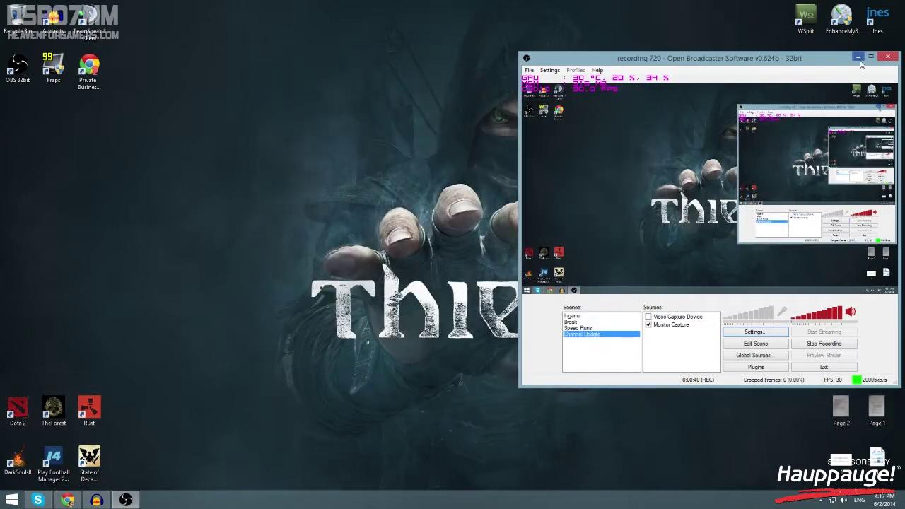
Minimise OBS and bring up the Windows Start screen.
{"action": "left_click", "coordinate": [858, 57]}
{"action": "left_click_drag", "start_coordinate": [635, 164], "coordinate": [514, 296]}
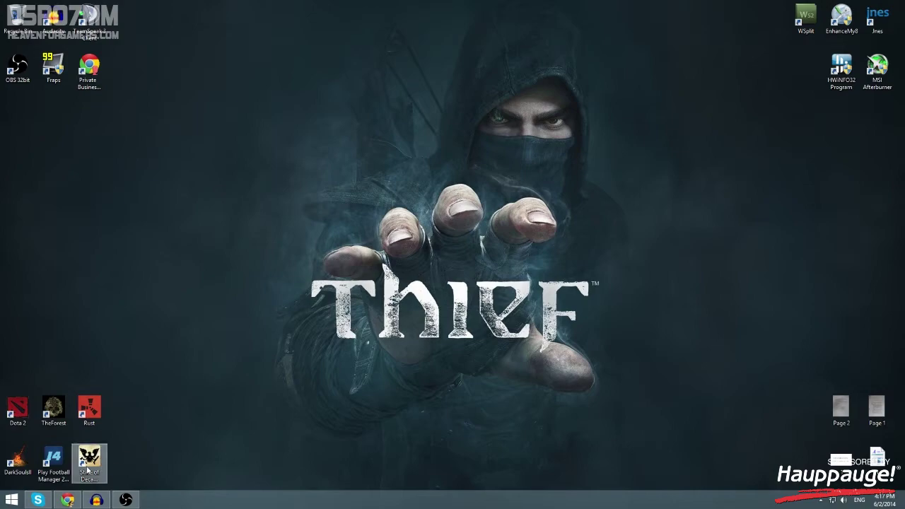
{"action": "left_click", "coordinate": [12, 500]}
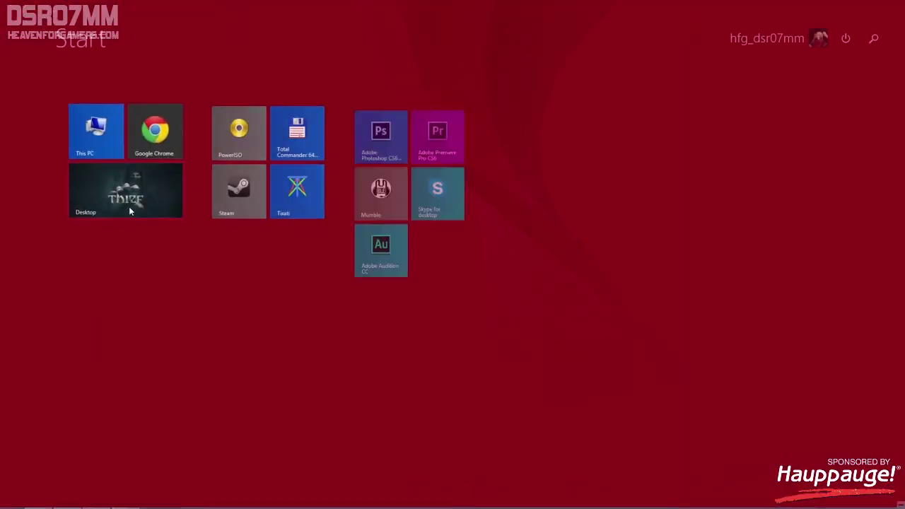
Launch Total Commander and switch its left panel to drive d:.
{"action": "left_click", "coordinate": [271, 139]}
{"action": "double_click", "coordinate": [260, 133]}
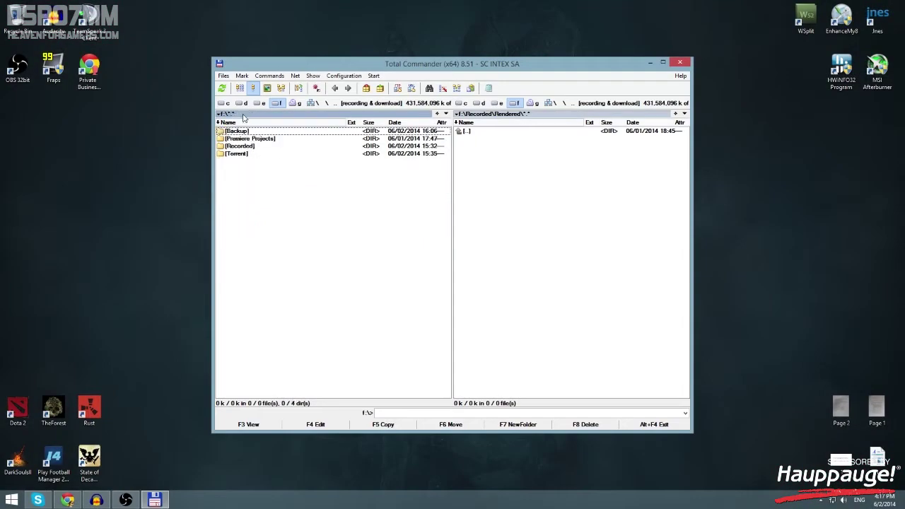
{"action": "left_click", "coordinate": [244, 104]}
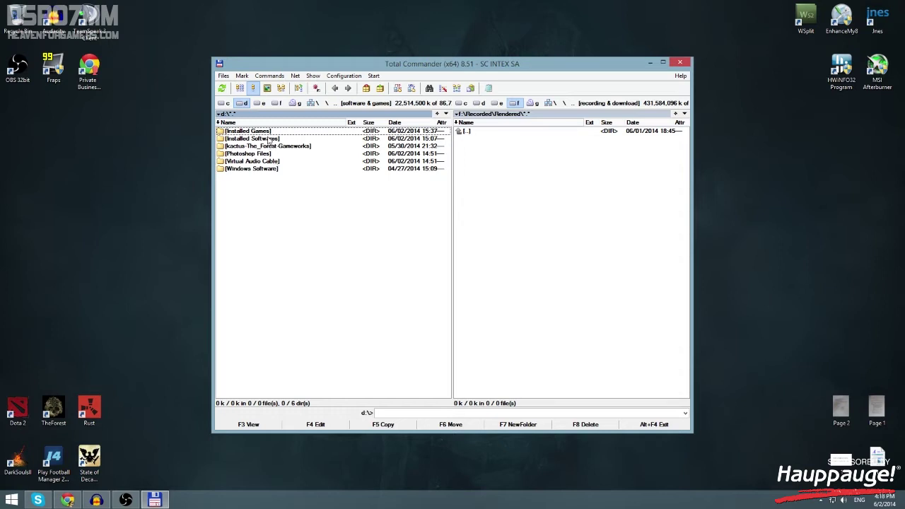
Look inside the Virtual Audio Cable folder on d:\, return to the root, then go to Start.
{"action": "key", "text": "super"}
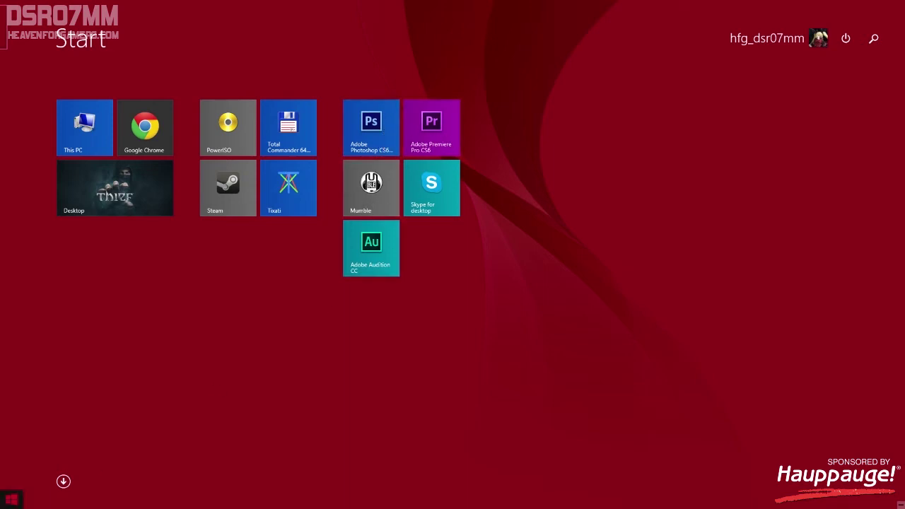
{"action": "left_click", "coordinate": [10, 499]}
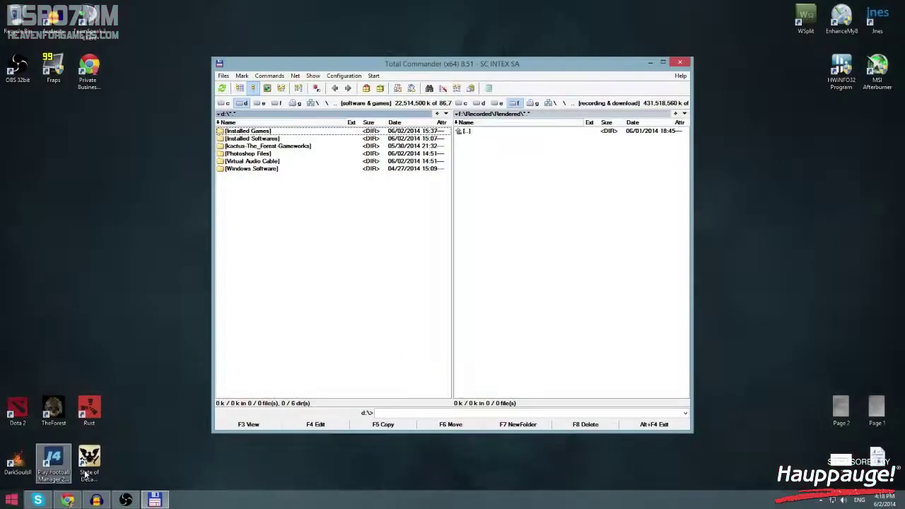
{"action": "double_click", "coordinate": [276, 162]}
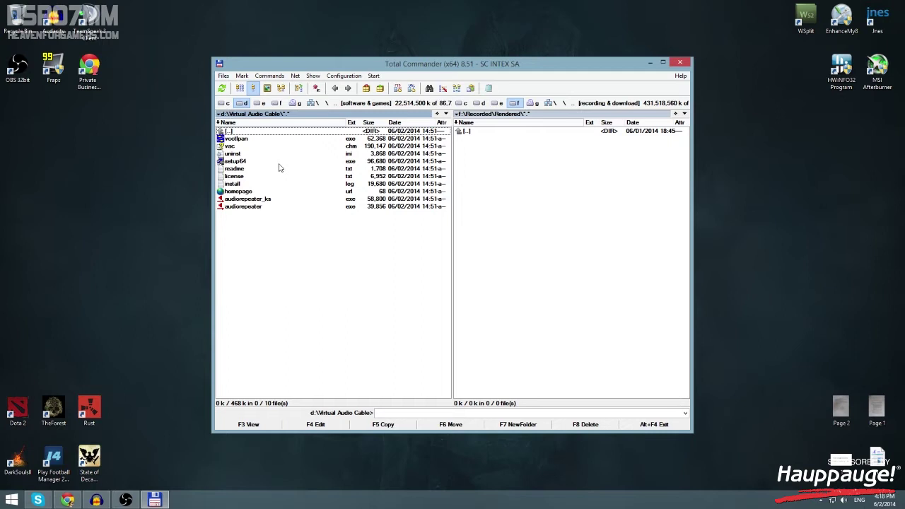
{"action": "double_click", "coordinate": [263, 132]}
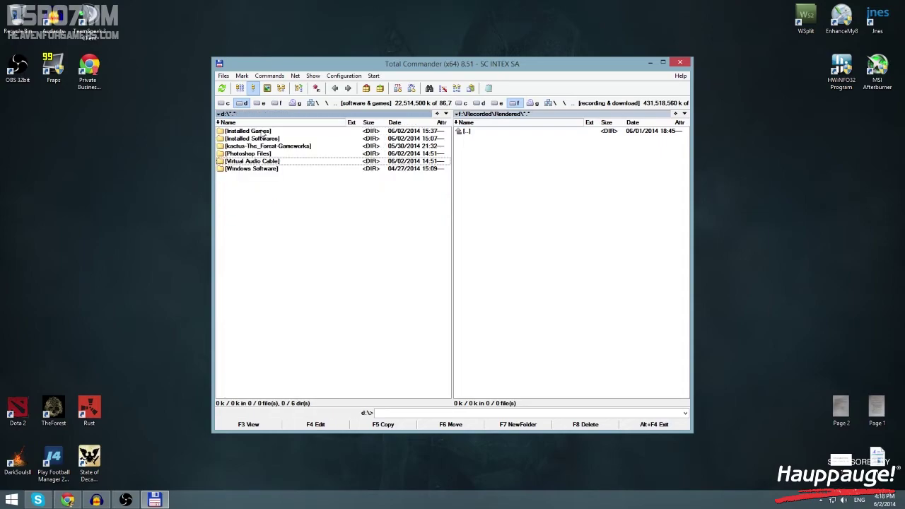
{"action": "key", "text": "super"}
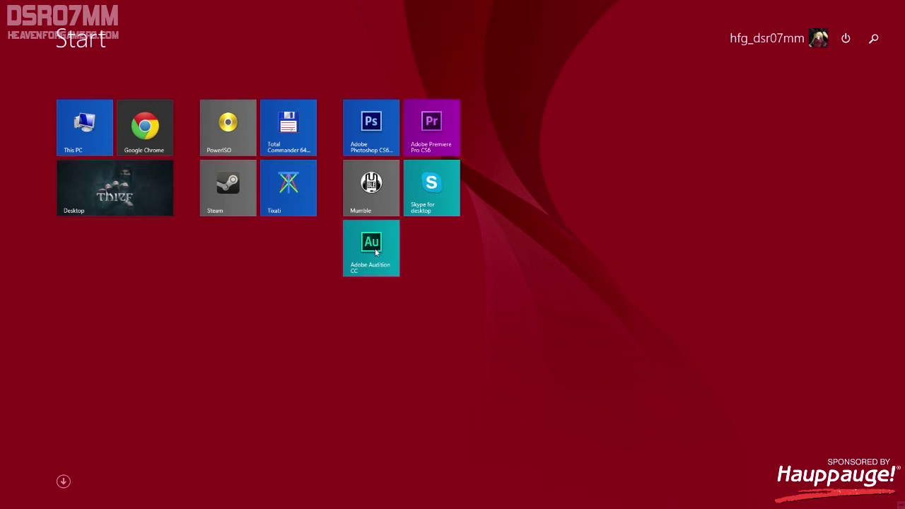
Launch Adobe Audition CC and minimise Total Commander to bring Audition forward.
{"action": "key", "text": "super"}
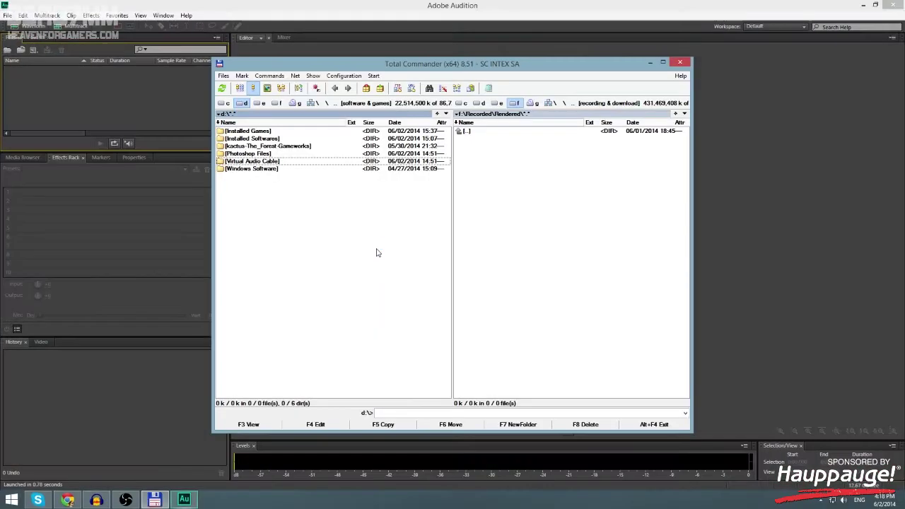
{"action": "left_click", "coordinate": [650, 63]}
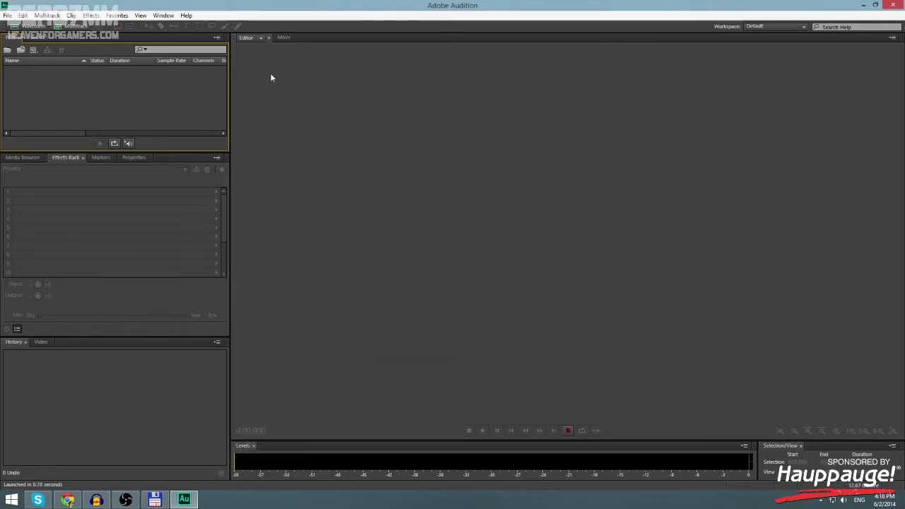
{"action": "left_click", "coordinate": [8, 15]}
{"action": "mouse_move", "coordinate": [19, 29]}
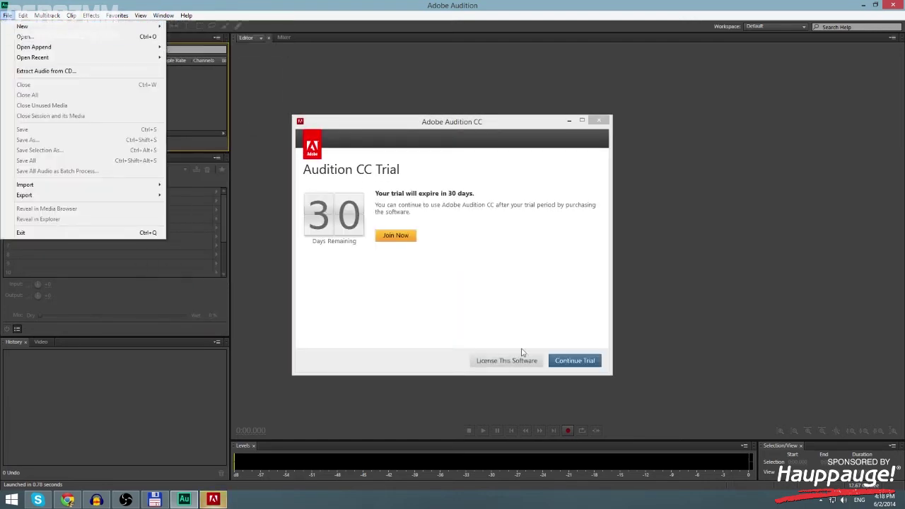
Dismiss Audition's 30-day trial notice, declining the prompt to quit.
{"action": "left_click", "coordinate": [605, 122]}
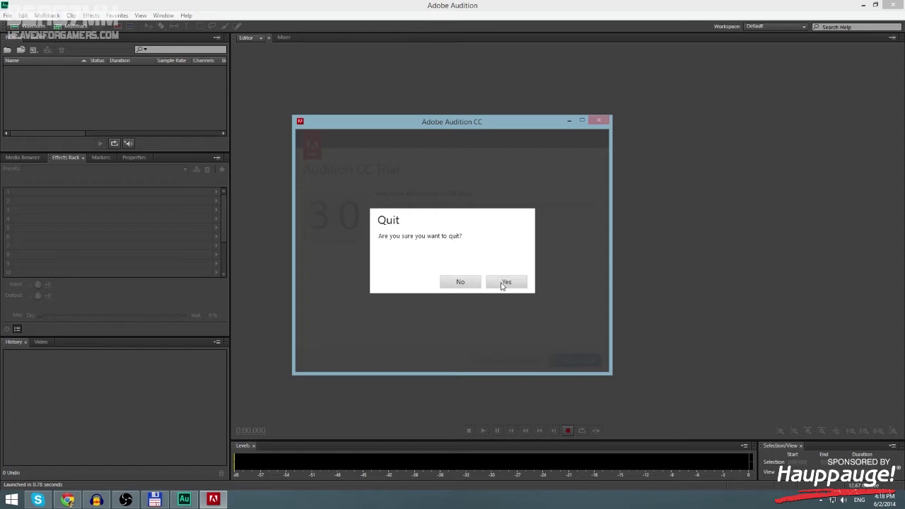
{"action": "left_click", "coordinate": [461, 283]}
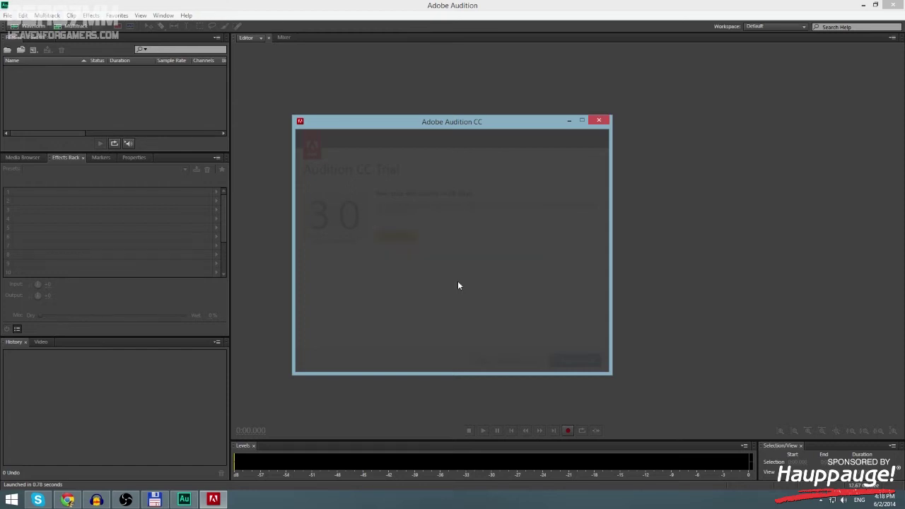
{"action": "left_click", "coordinate": [603, 122]}
{"action": "left_click", "coordinate": [507, 282]}
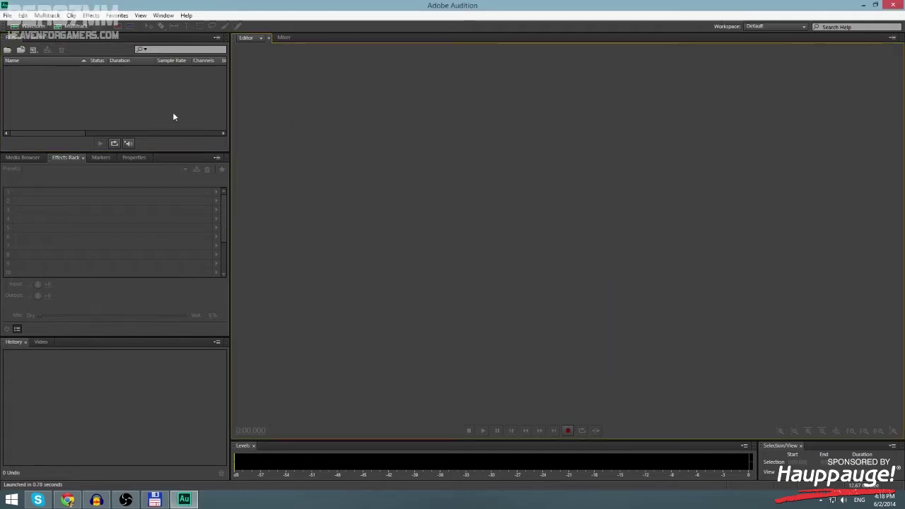
{"action": "left_click", "coordinate": [7, 15]}
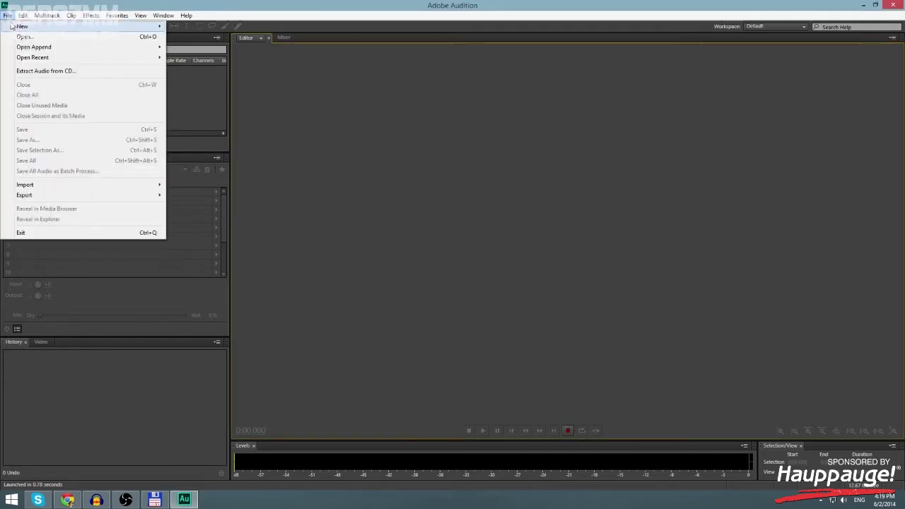
Start a new multitrack session, then cancel instead of overwriting the existing one.
{"action": "mouse_move", "coordinate": [13, 27]}
{"action": "left_click", "coordinate": [185, 26]}
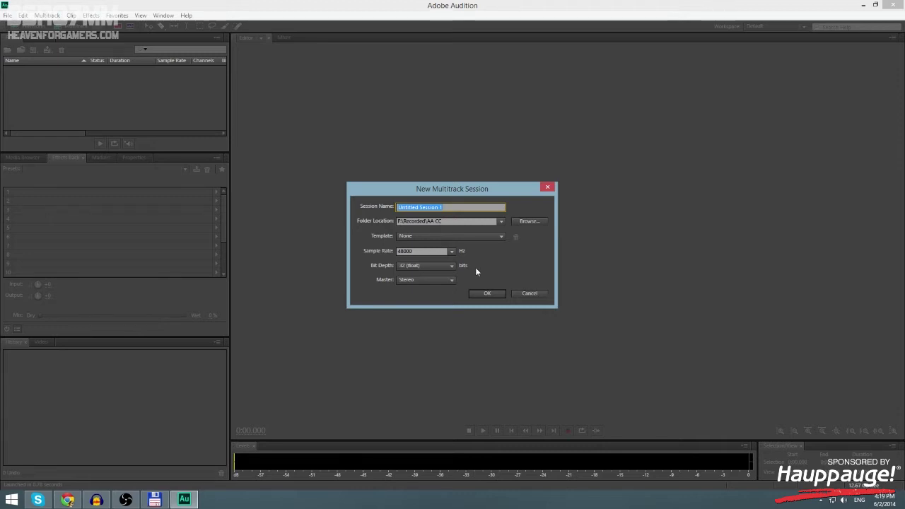
{"action": "left_click", "coordinate": [492, 294]}
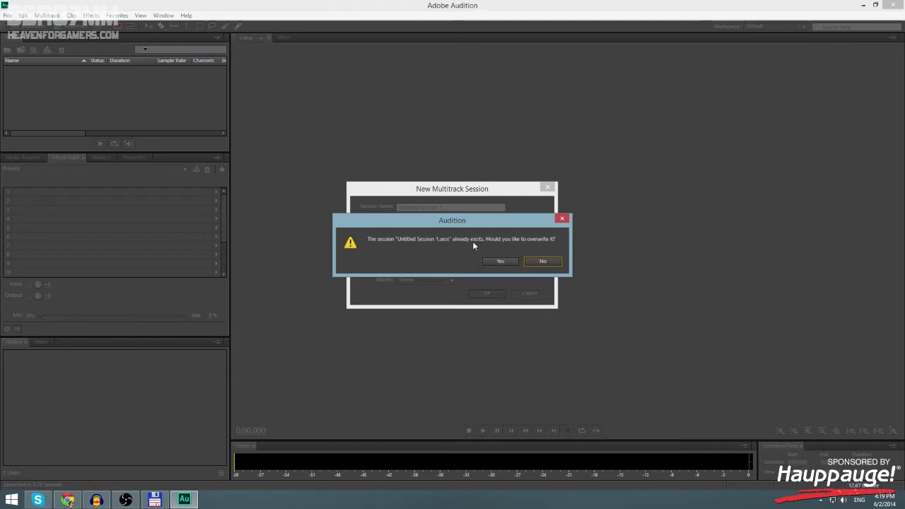
{"action": "left_click", "coordinate": [542, 261]}
{"action": "left_click", "coordinate": [529, 293]}
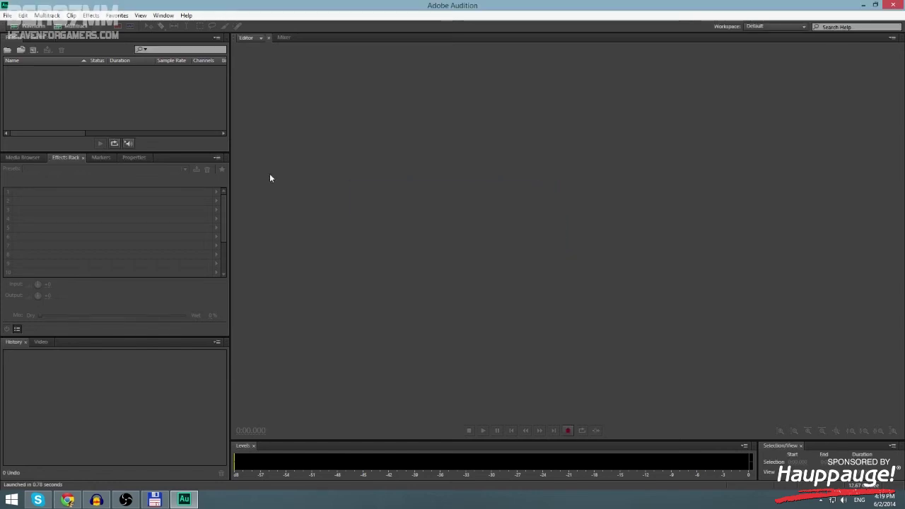
Open F:\Recorded\AA CC\Untitled Session 1.sesx.
{"action": "left_click", "coordinate": [10, 15]}
{"action": "left_click", "coordinate": [28, 36]}
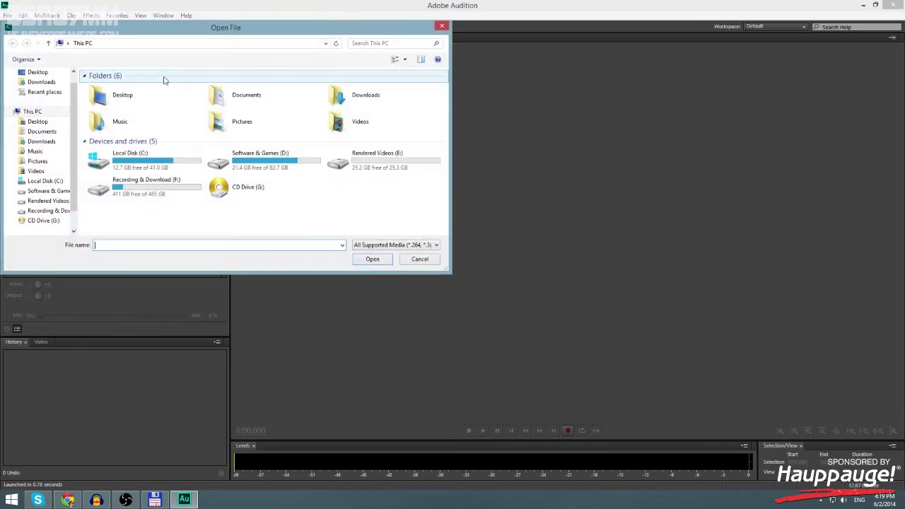
{"action": "double_click", "coordinate": [159, 193]}
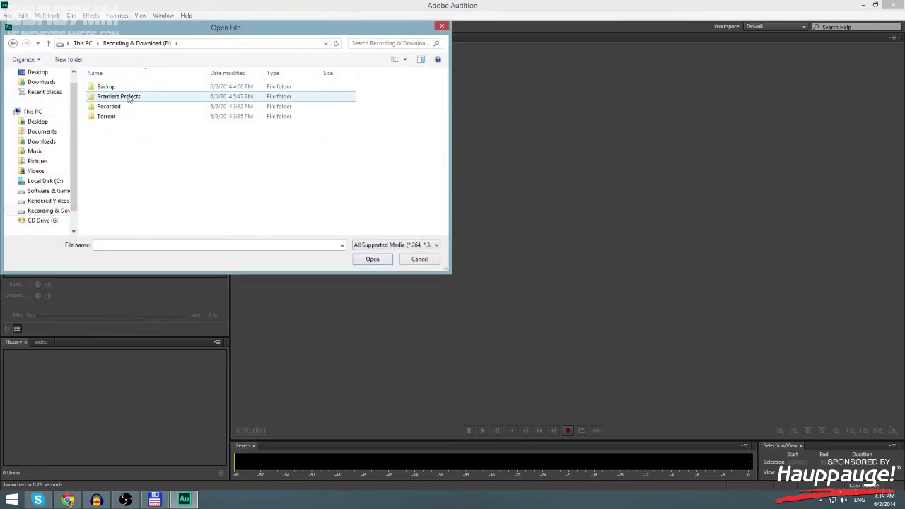
{"action": "double_click", "coordinate": [121, 107]}
{"action": "double_click", "coordinate": [123, 88]}
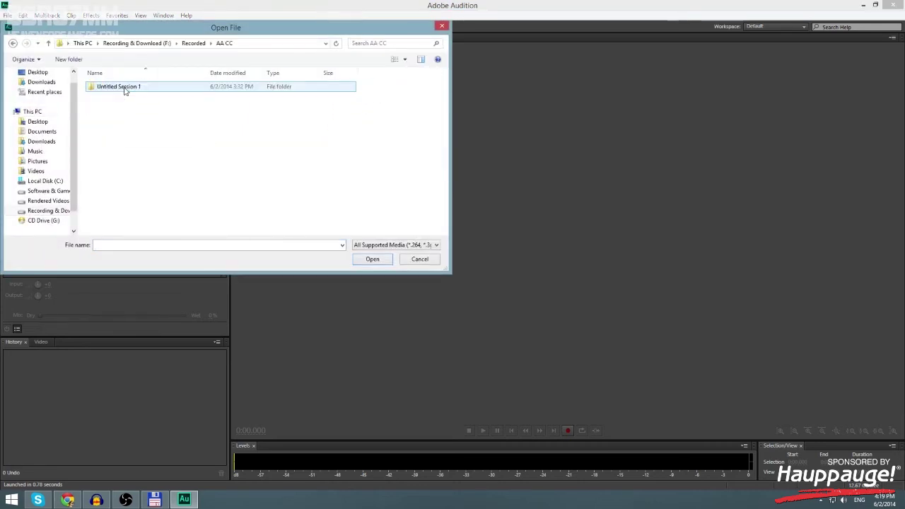
{"action": "double_click", "coordinate": [123, 87]}
{"action": "double_click", "coordinate": [123, 87]}
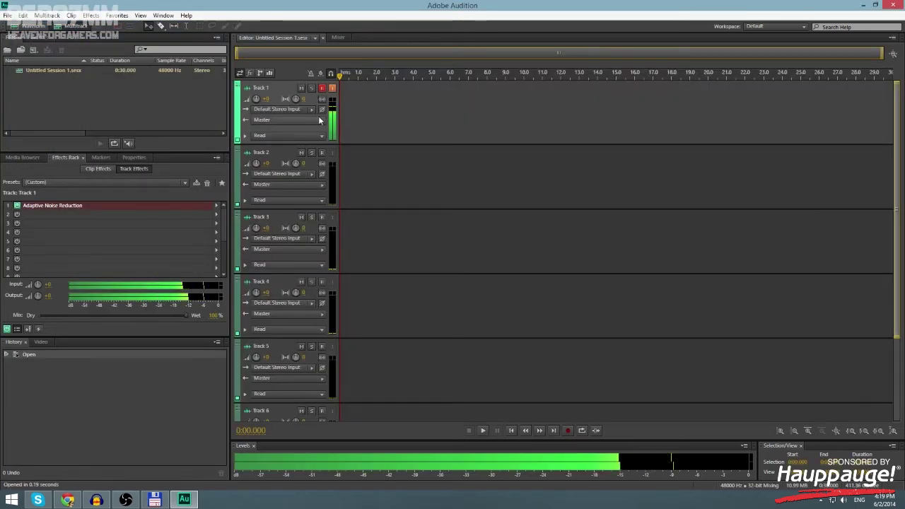
{"action": "left_click", "coordinate": [321, 88]}
{"action": "left_click", "coordinate": [331, 88]}
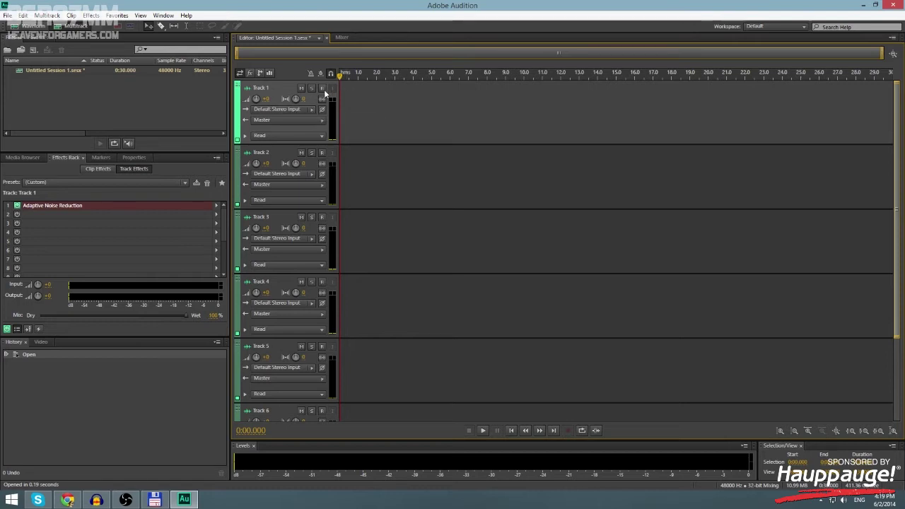
{"action": "left_click", "coordinate": [321, 89]}
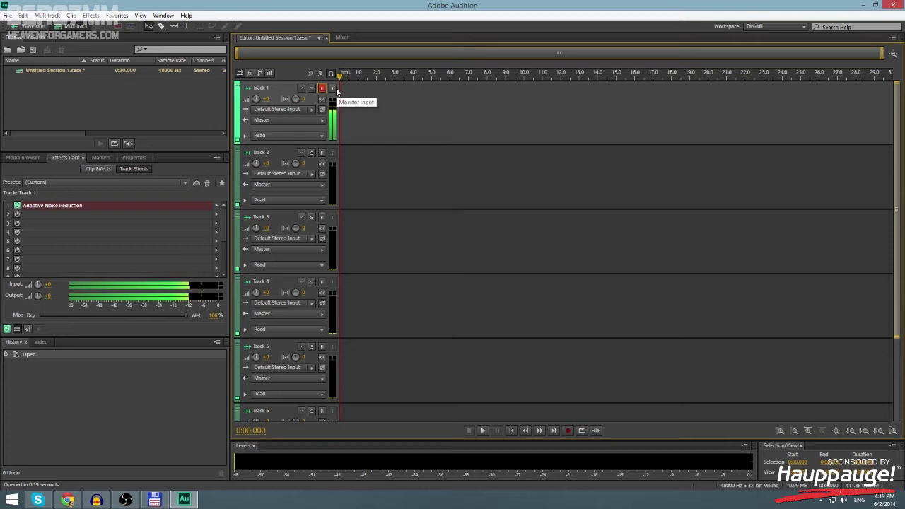
{"action": "left_click", "coordinate": [334, 87]}
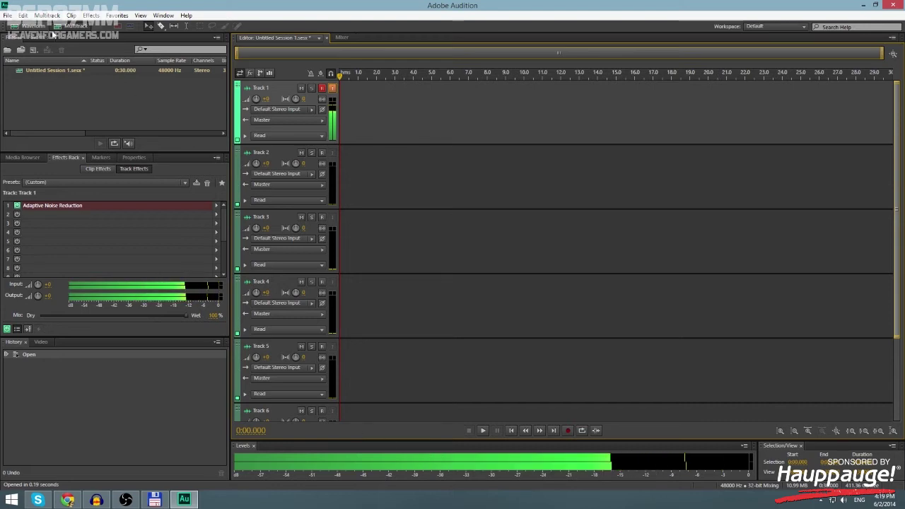
{"action": "left_click", "coordinate": [23, 15]}
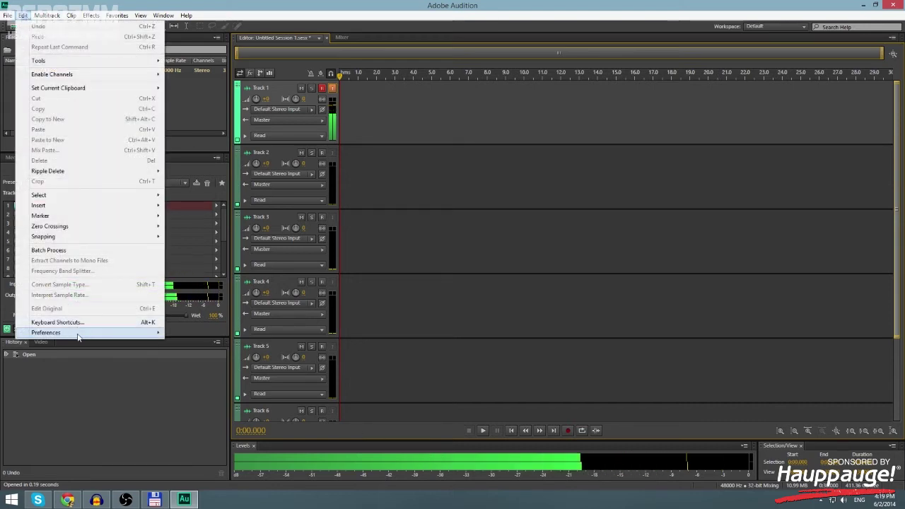
Confirm Audio Hardware uses Microphone input and Line 1 (Virtual Audio Cable) output, closing unchanged.
{"action": "mouse_move", "coordinate": [78, 335]}
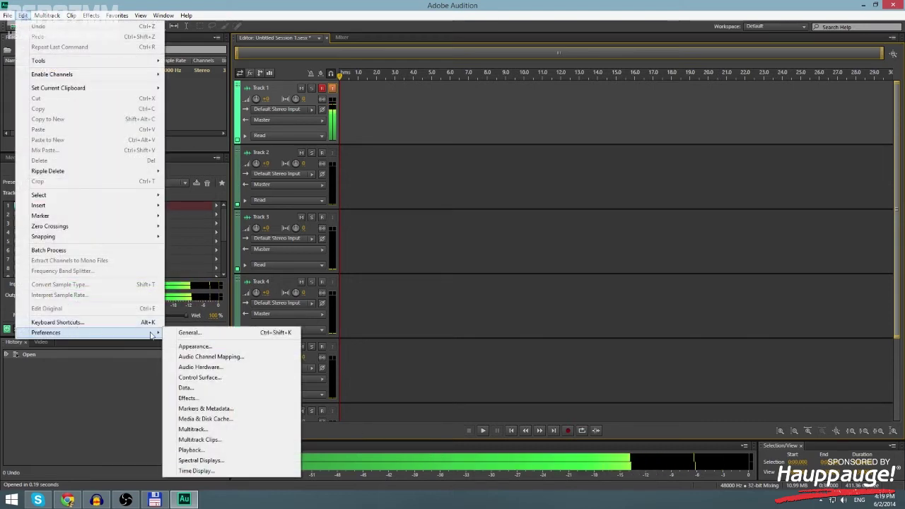
{"action": "left_click", "coordinate": [225, 366]}
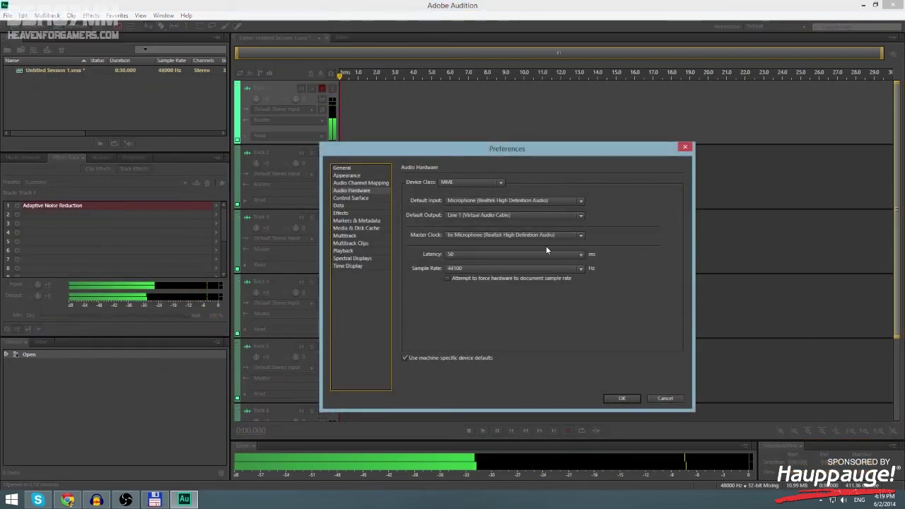
{"action": "left_click", "coordinate": [463, 204]}
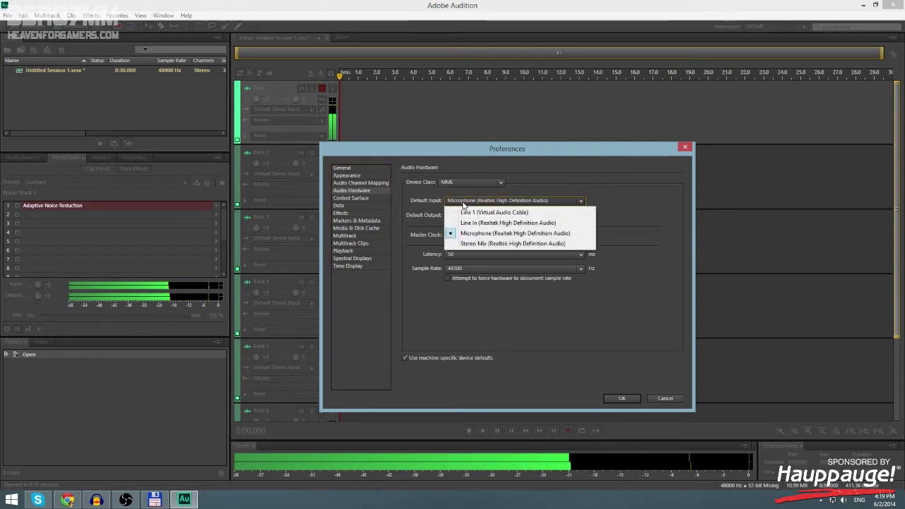
{"action": "left_click", "coordinate": [463, 204]}
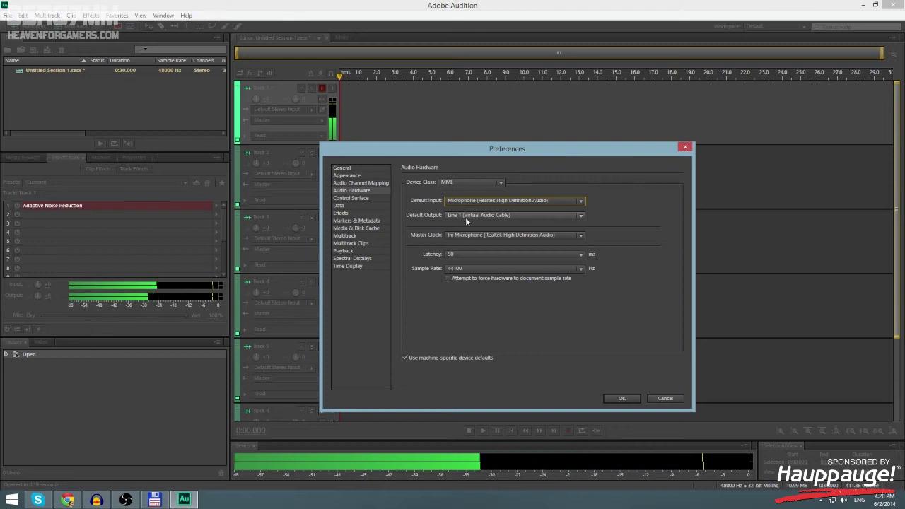
{"action": "left_click", "coordinate": [468, 217]}
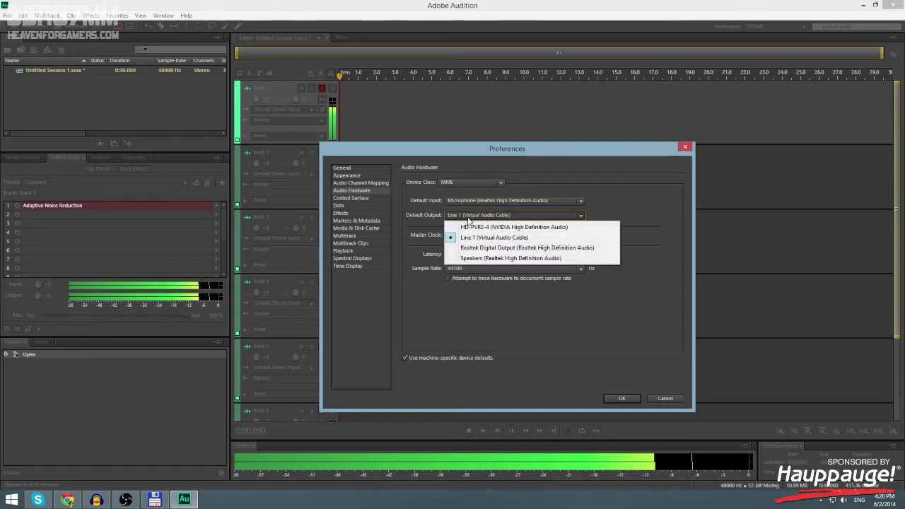
{"action": "left_click", "coordinate": [515, 242]}
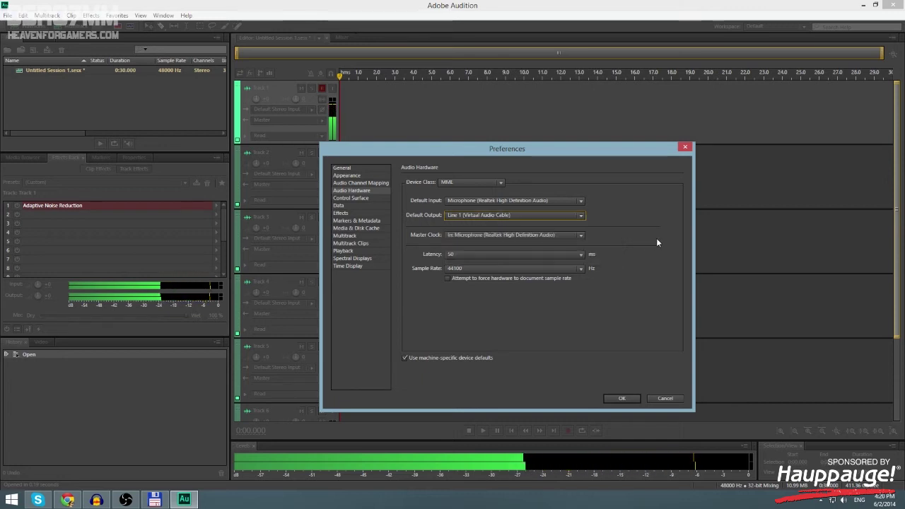
{"action": "left_click", "coordinate": [508, 235]}
{"action": "left_click", "coordinate": [508, 235]}
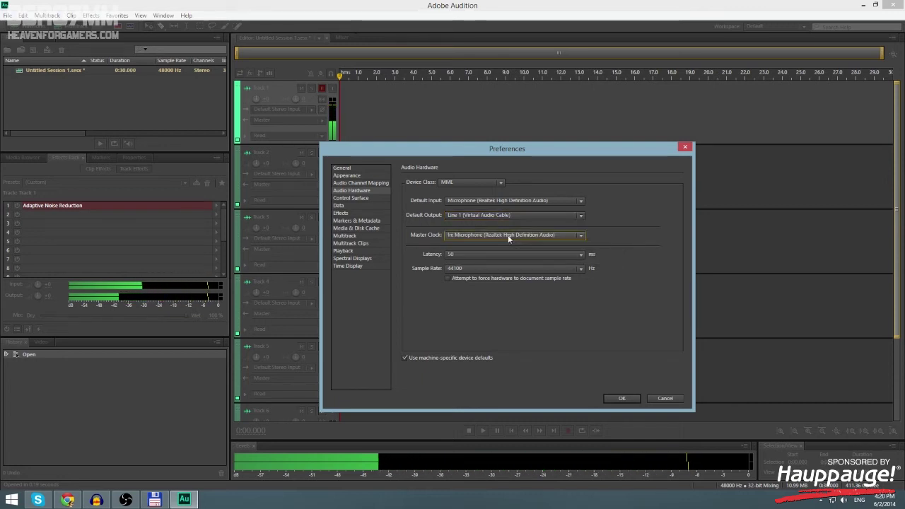
{"action": "left_click", "coordinate": [665, 399]}
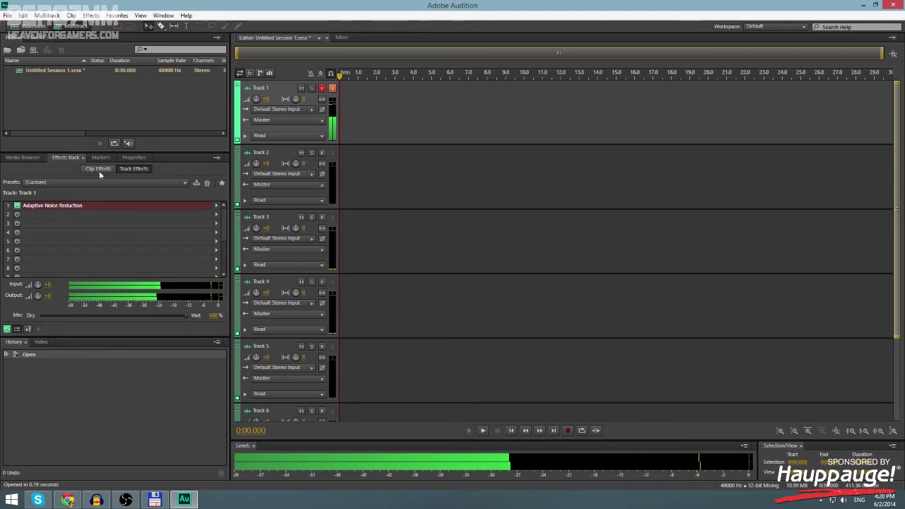
Add Adaptive Noise Reduction from Noise Reduction / Restoration to Track 1's first effect slot.
{"action": "left_click", "coordinate": [66, 160]}
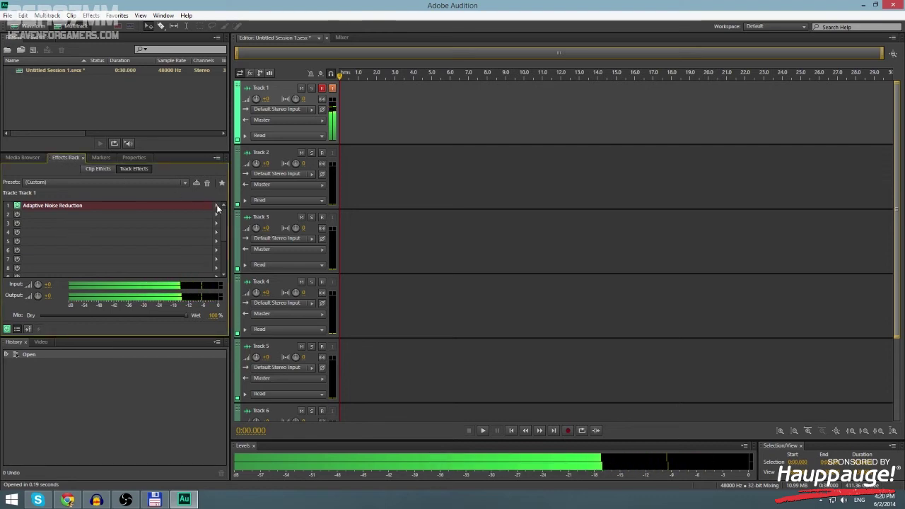
{"action": "left_click", "coordinate": [217, 206]}
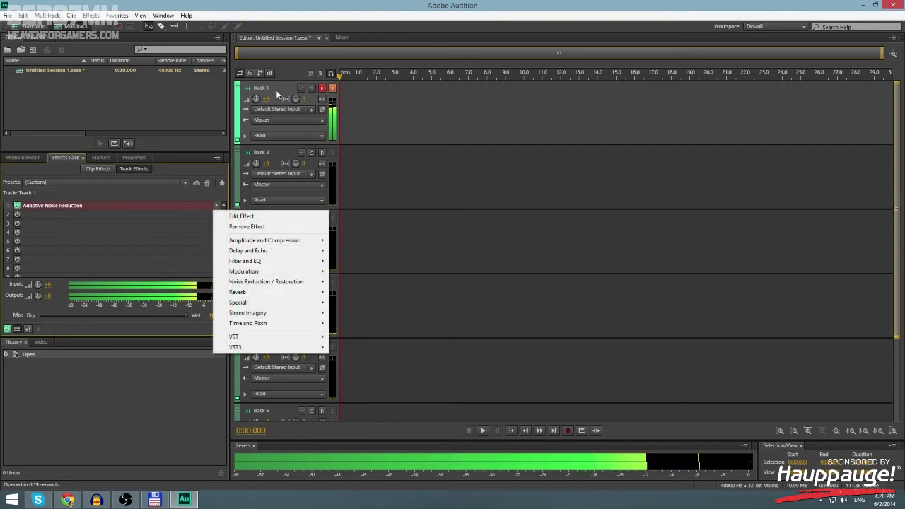
{"action": "mouse_move", "coordinate": [253, 241]}
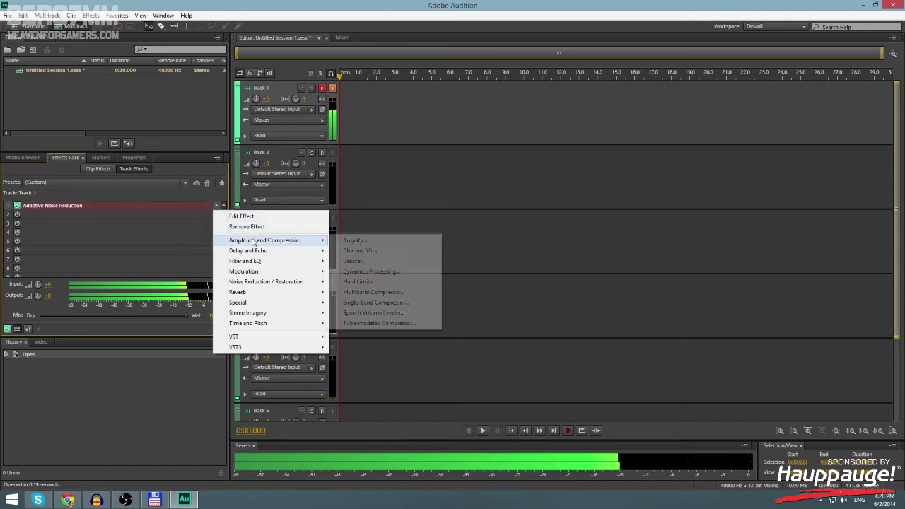
{"action": "mouse_move", "coordinate": [286, 281]}
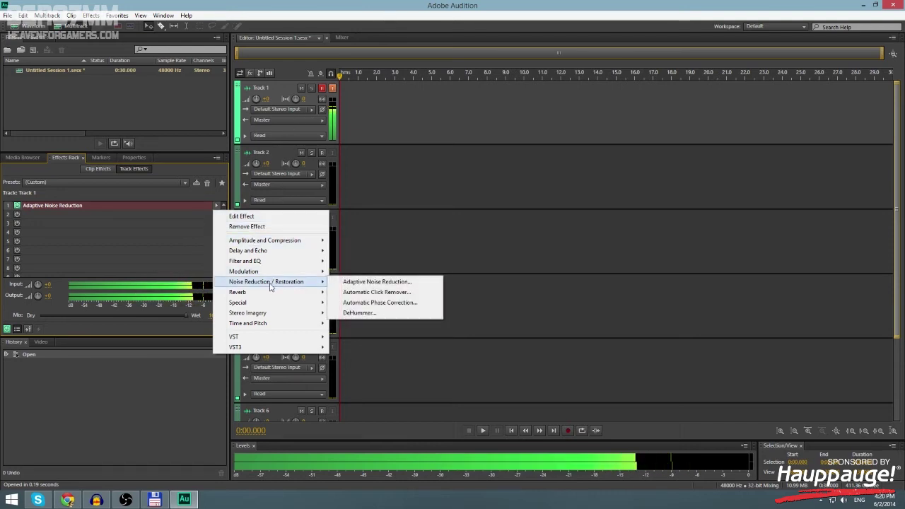
{"action": "left_click", "coordinate": [363, 283]}
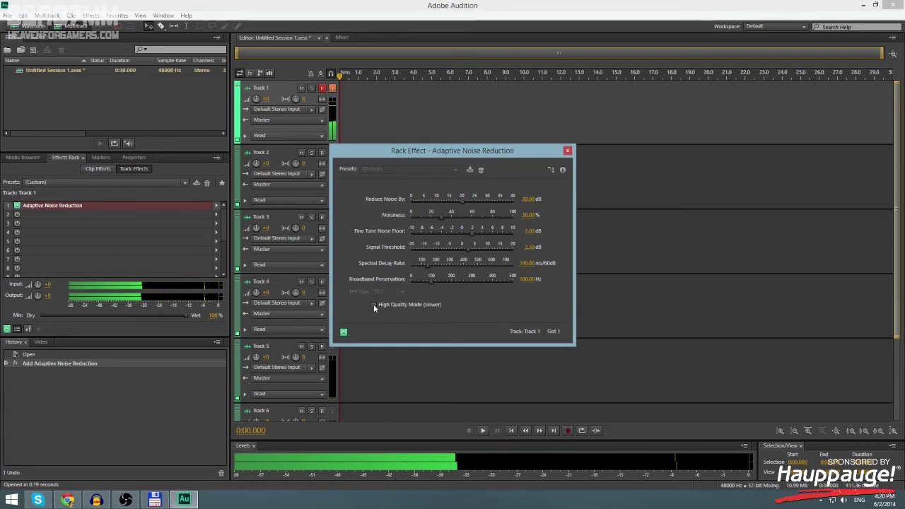
Enable High Quality Mode in Adaptive Noise Reduction, close its dialog, and minimise Audition.
{"action": "left_click", "coordinate": [373, 304]}
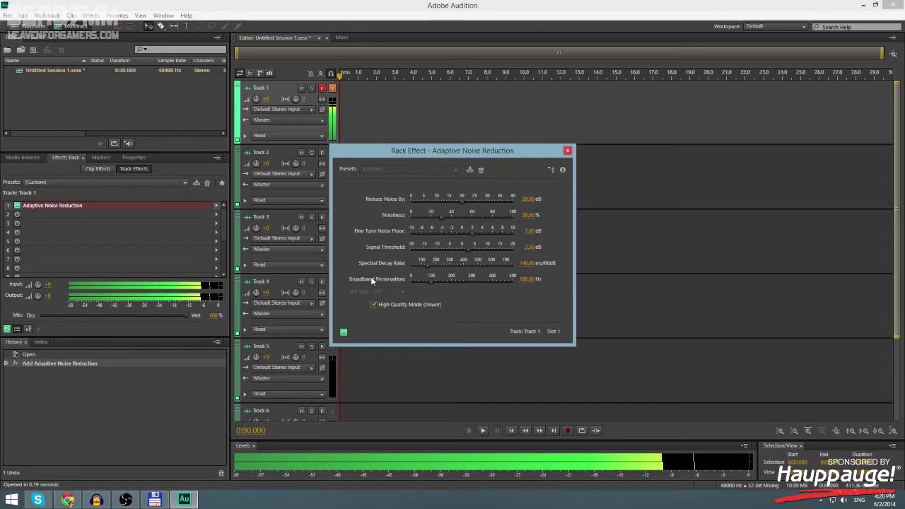
{"action": "left_click", "coordinate": [568, 150]}
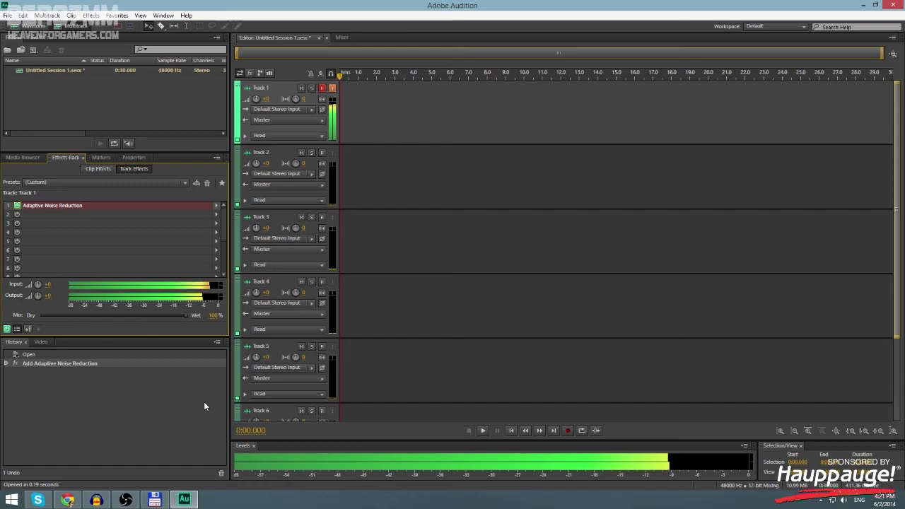
{"action": "left_click", "coordinate": [184, 500]}
{"action": "left_click", "coordinate": [184, 500]}
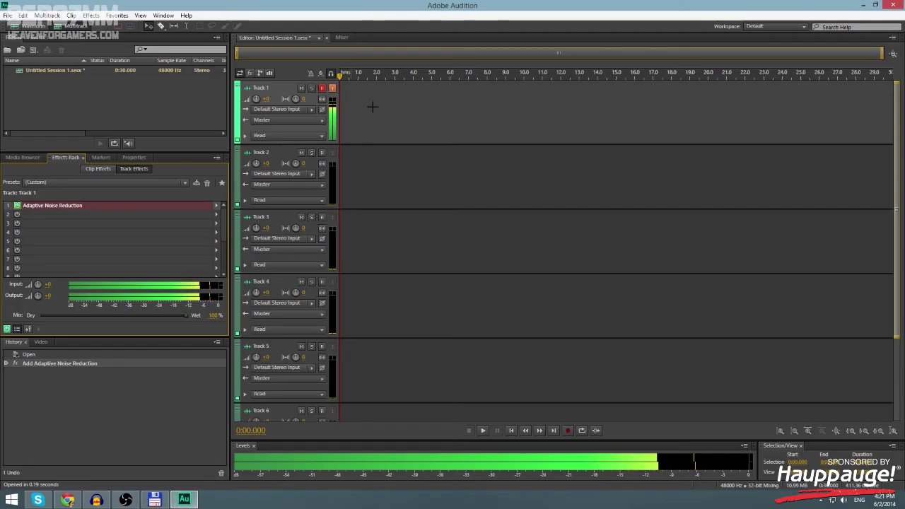
{"action": "left_click", "coordinate": [6, 16]}
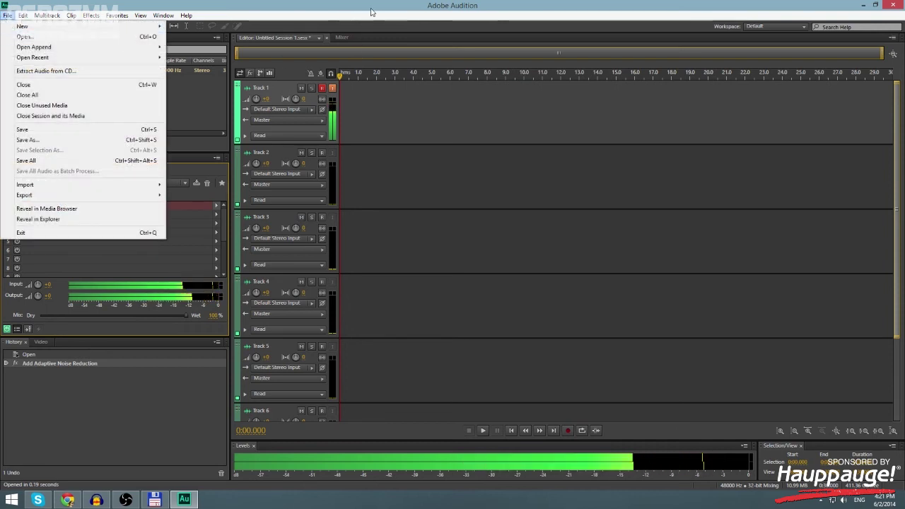
{"action": "left_click", "coordinate": [354, 88]}
Restore OBS and confirm Line 1 (Virtual Audio Cable) is the microphone device, then view Noise Gate.
{"action": "left_click", "coordinate": [184, 500]}
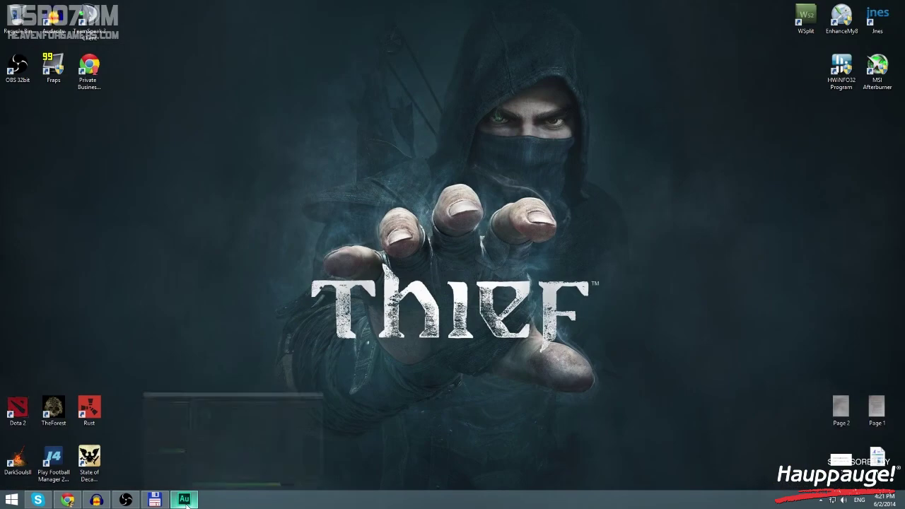
{"action": "left_click", "coordinate": [126, 500]}
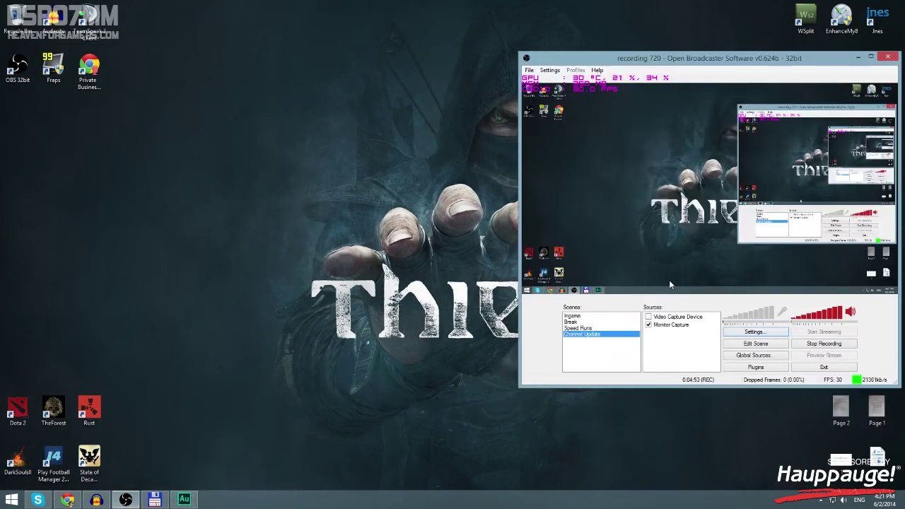
{"action": "left_click", "coordinate": [757, 332]}
{"action": "left_click", "coordinate": [269, 131]}
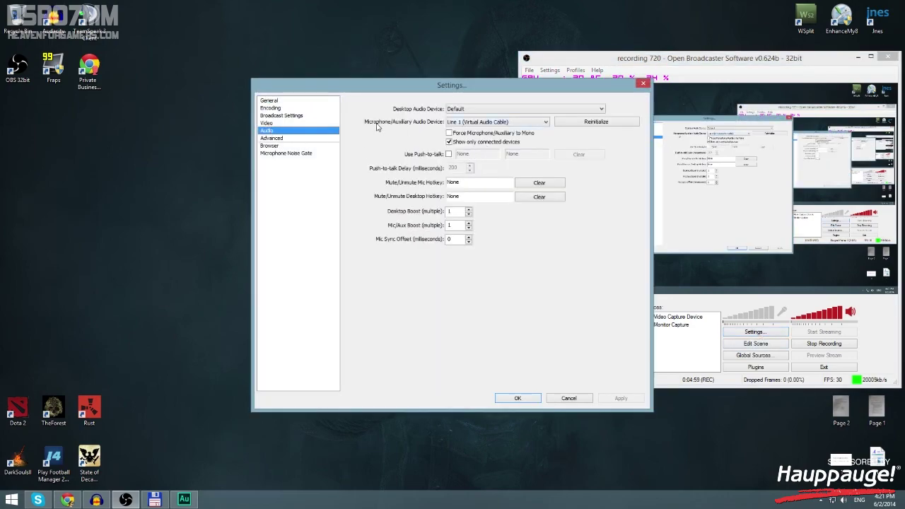
{"action": "left_click", "coordinate": [485, 123]}
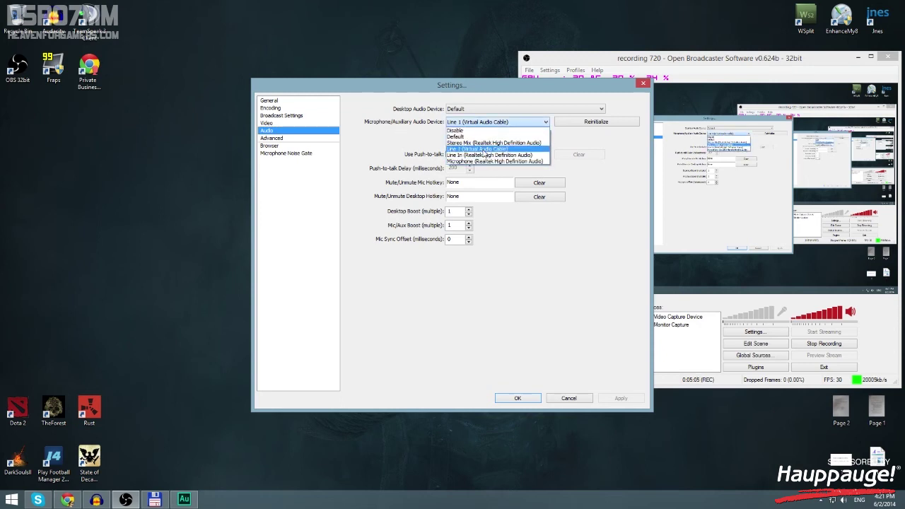
{"action": "left_click", "coordinate": [304, 153]}
{"action": "left_click", "coordinate": [305, 152]}
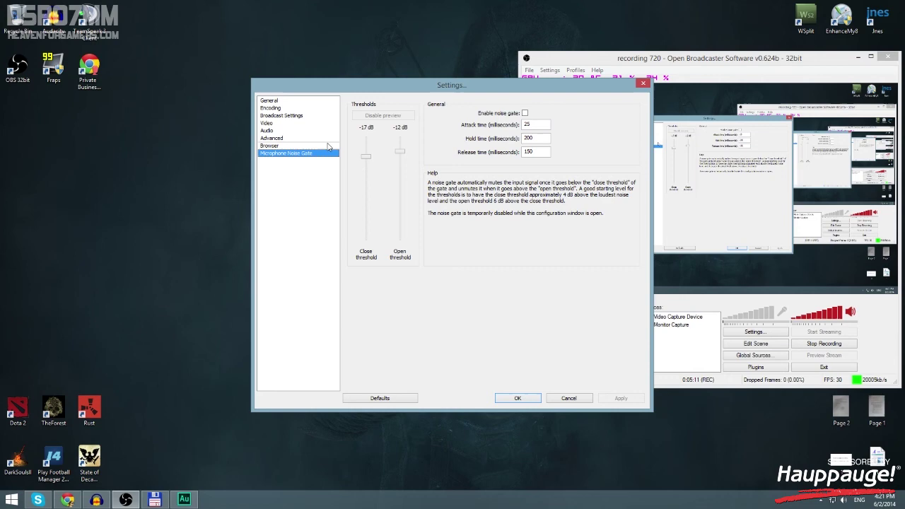
{"action": "left_click", "coordinate": [569, 399]}
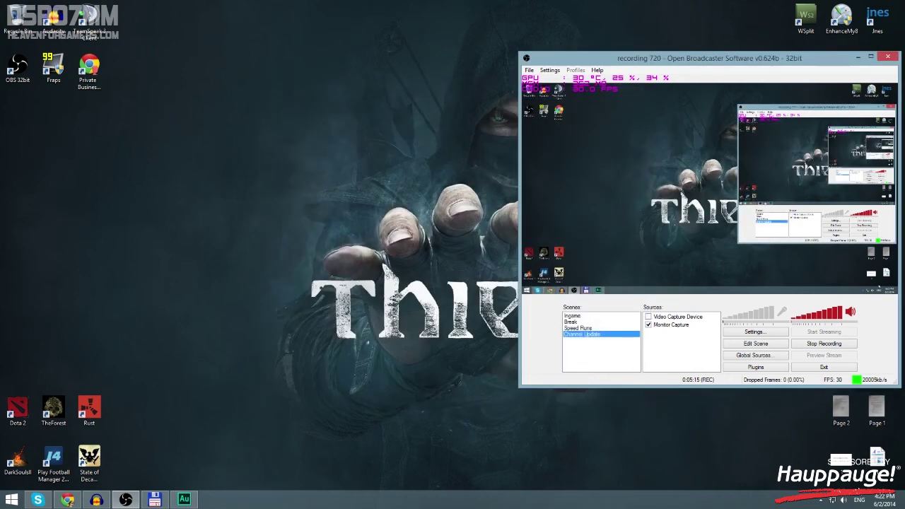
{"action": "right_click", "coordinate": [845, 500]}
{"action": "left_click", "coordinate": [841, 473]}
{"action": "double_click", "coordinate": [173, 180]}
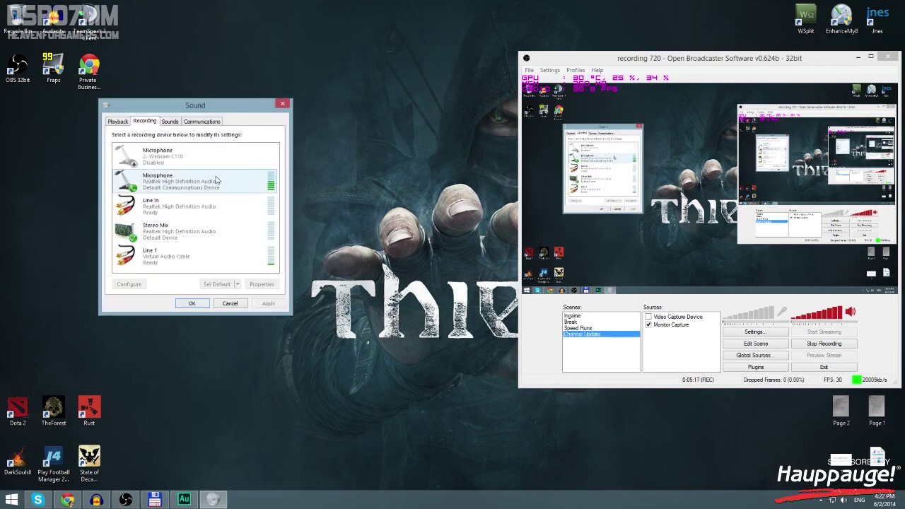
{"action": "left_click", "coordinate": [174, 158]}
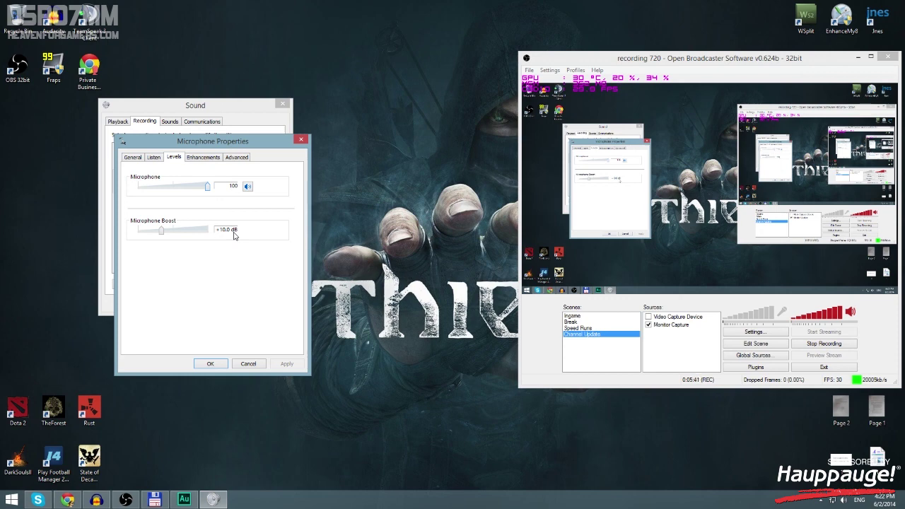
{"action": "left_click", "coordinate": [249, 364]}
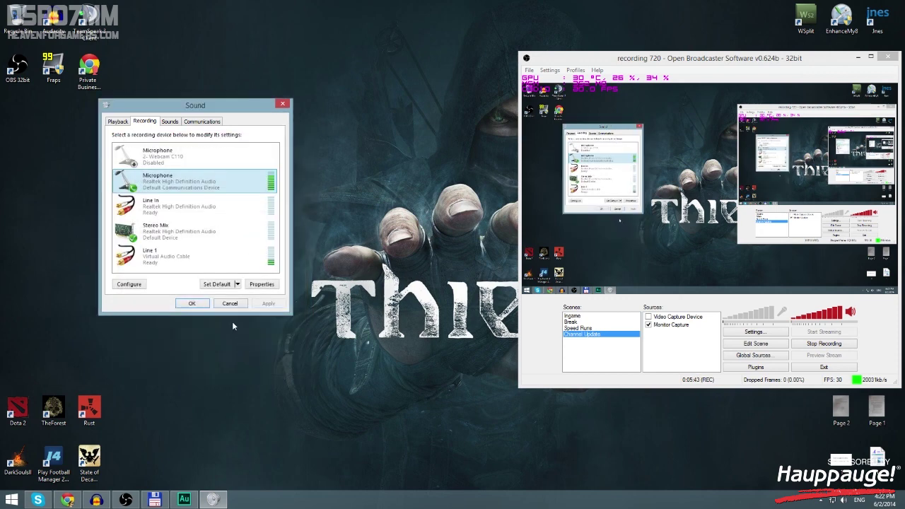
{"action": "left_click", "coordinate": [236, 304]}
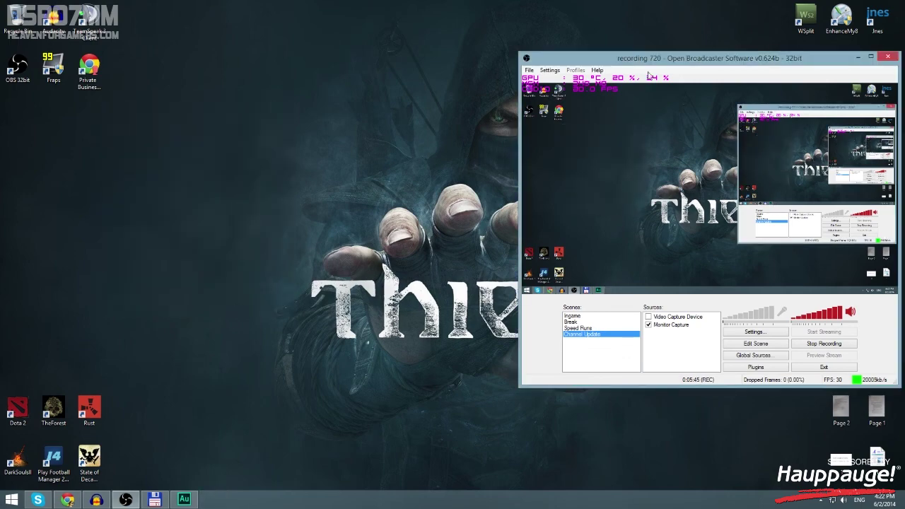
Drag the OBS main window to the centre of the screen.
{"action": "left_click_drag", "start_coordinate": [667, 55], "coordinate": [439, 31]}
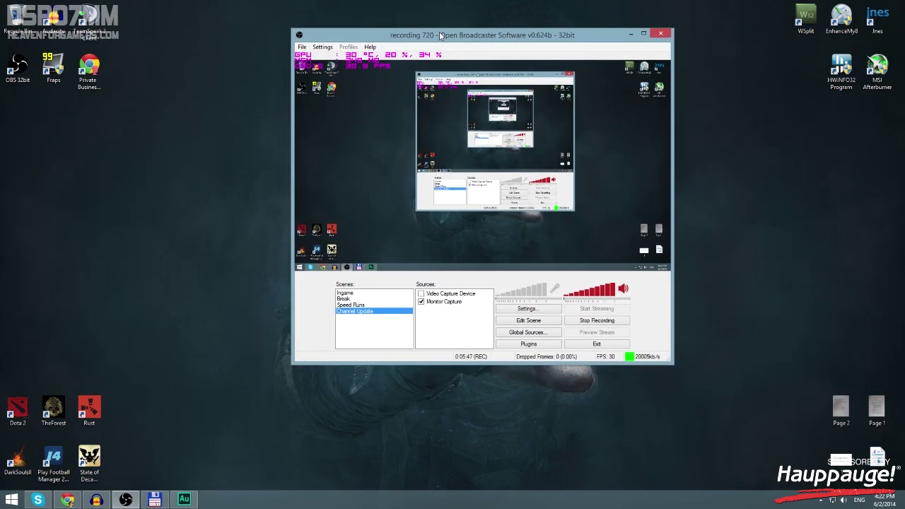